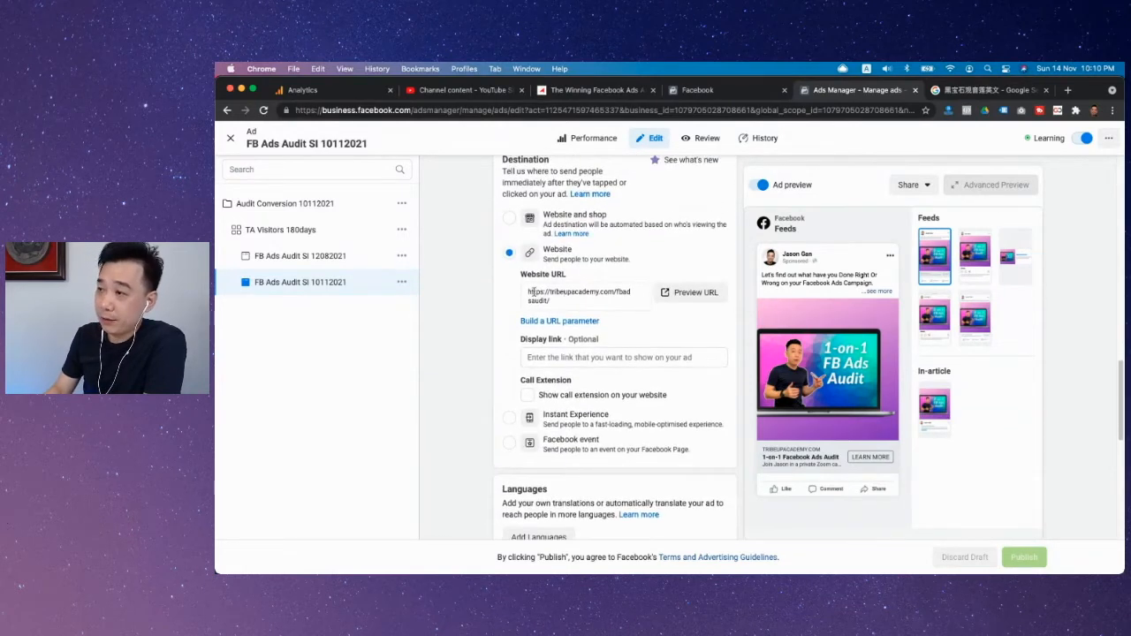
triple_click(561, 301)
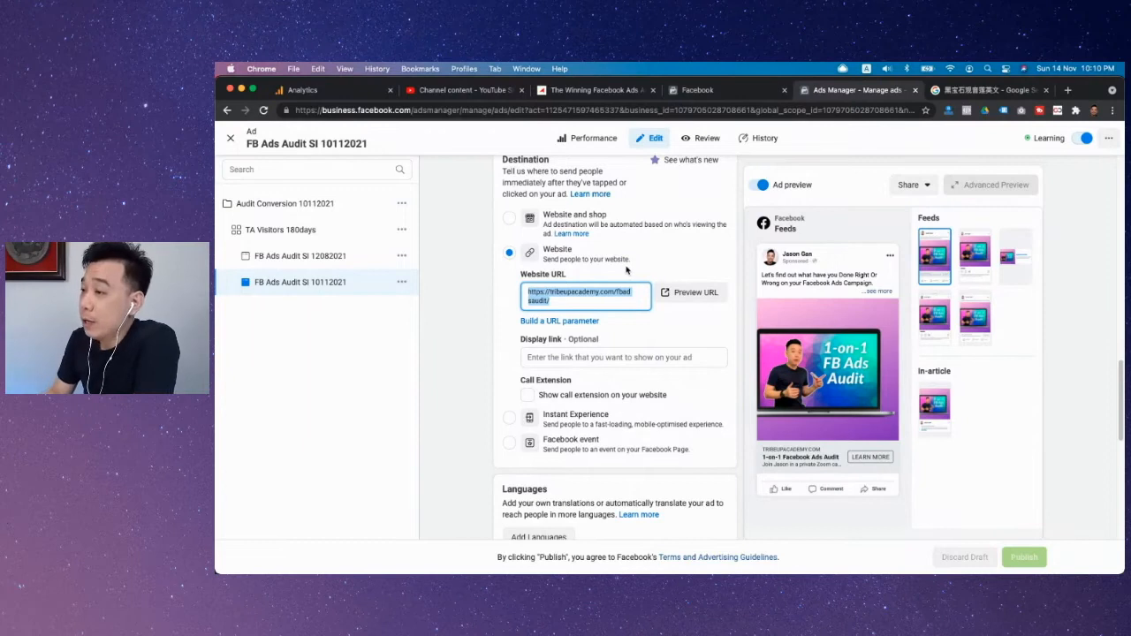
scroll(654, 272, "down", 2)
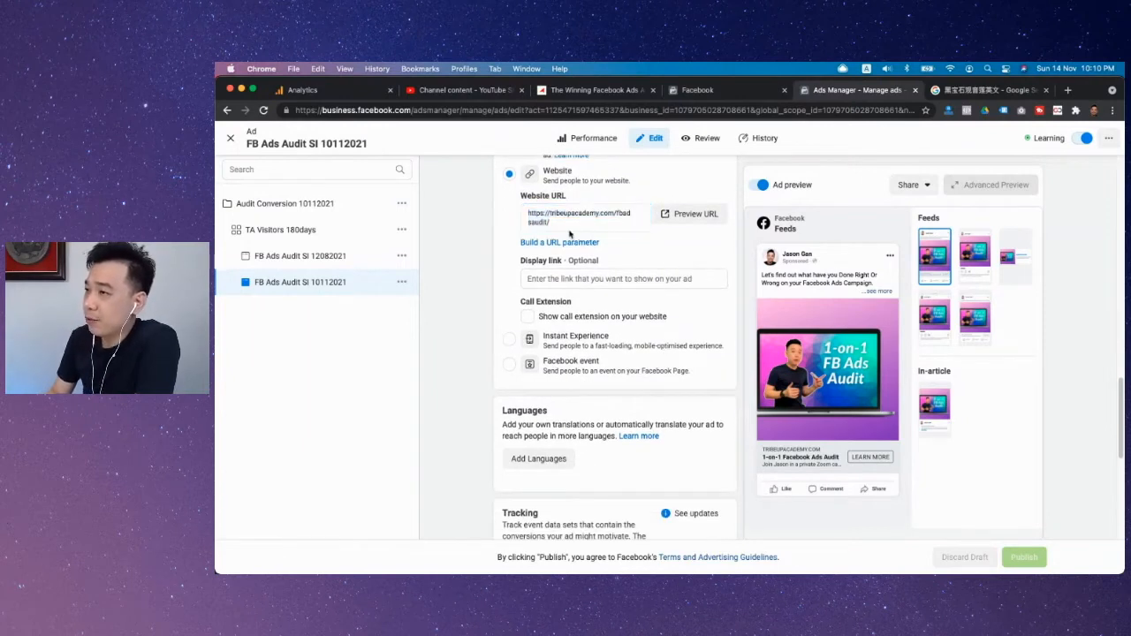
left_click(510, 220)
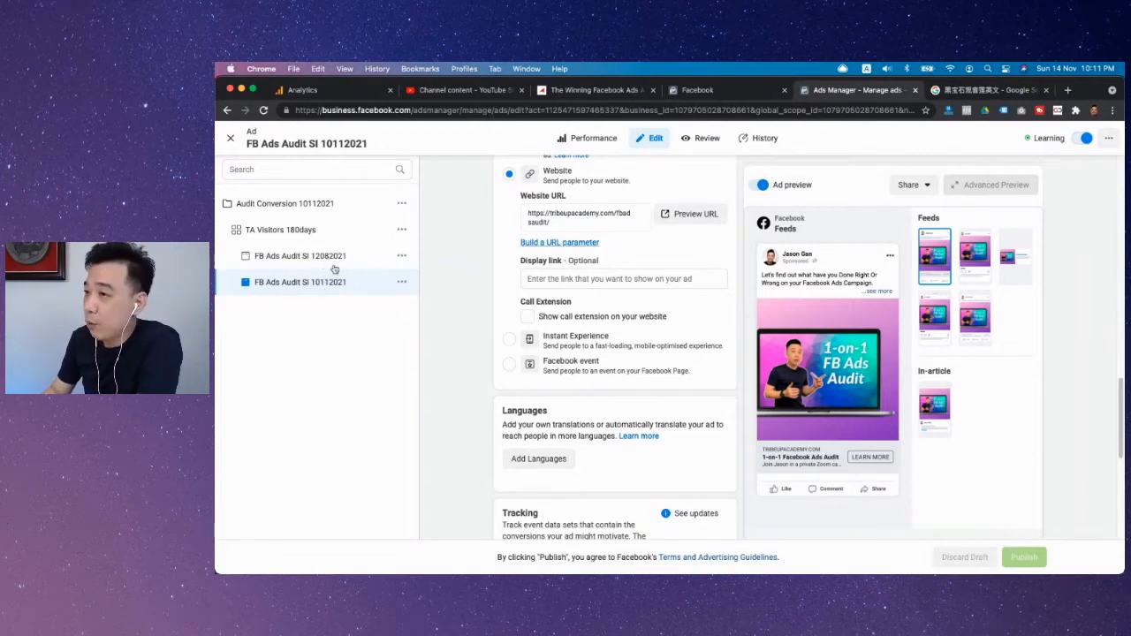
left_click(548, 278)
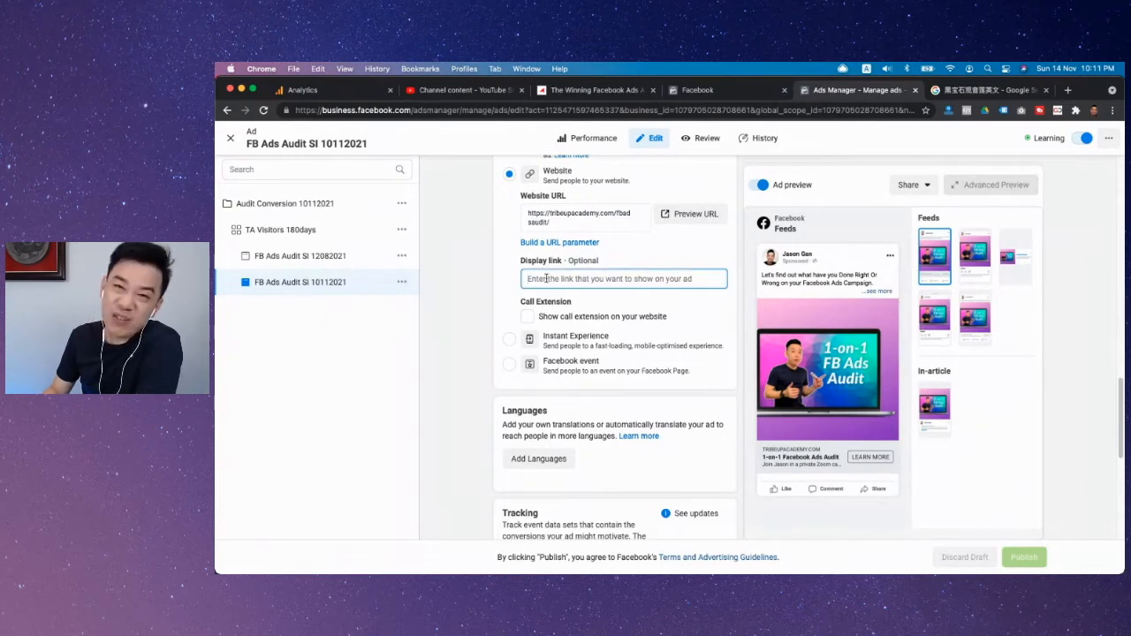
Step: Start building a URL parameter for the ad's website URL and set the campaign source to {{placement}}
left_click(544, 243)
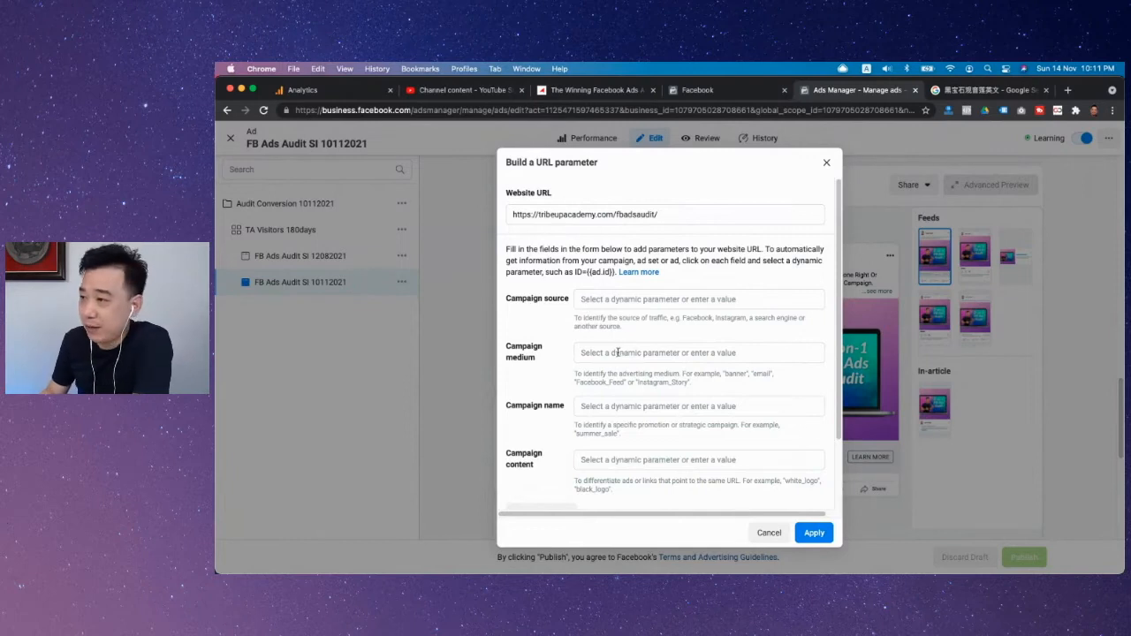
left_click(607, 298)
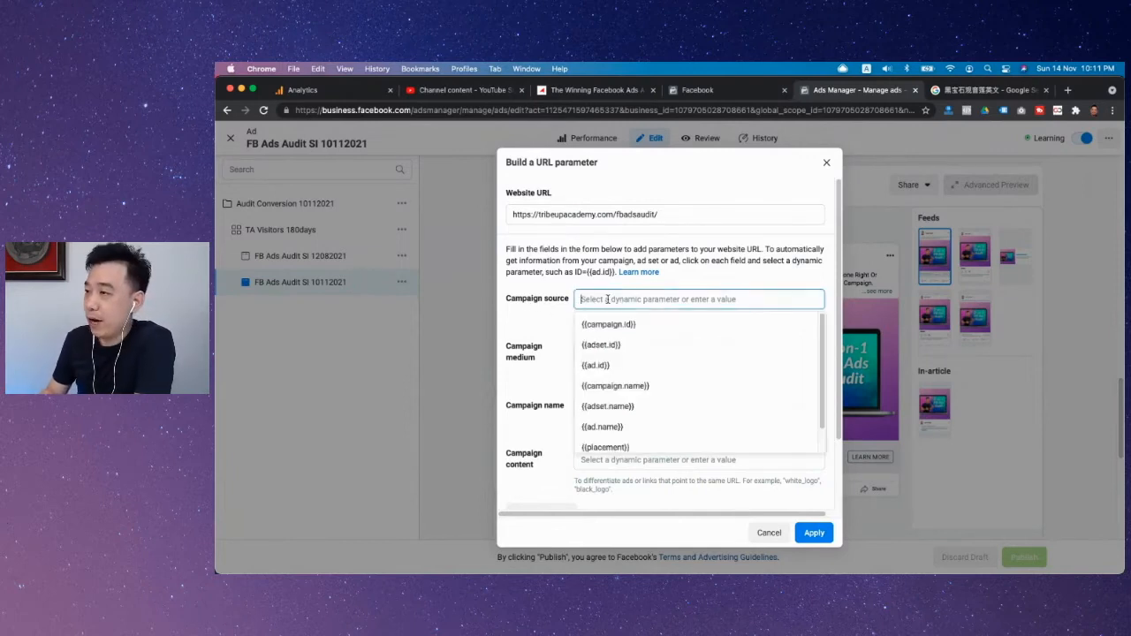
left_click(545, 326)
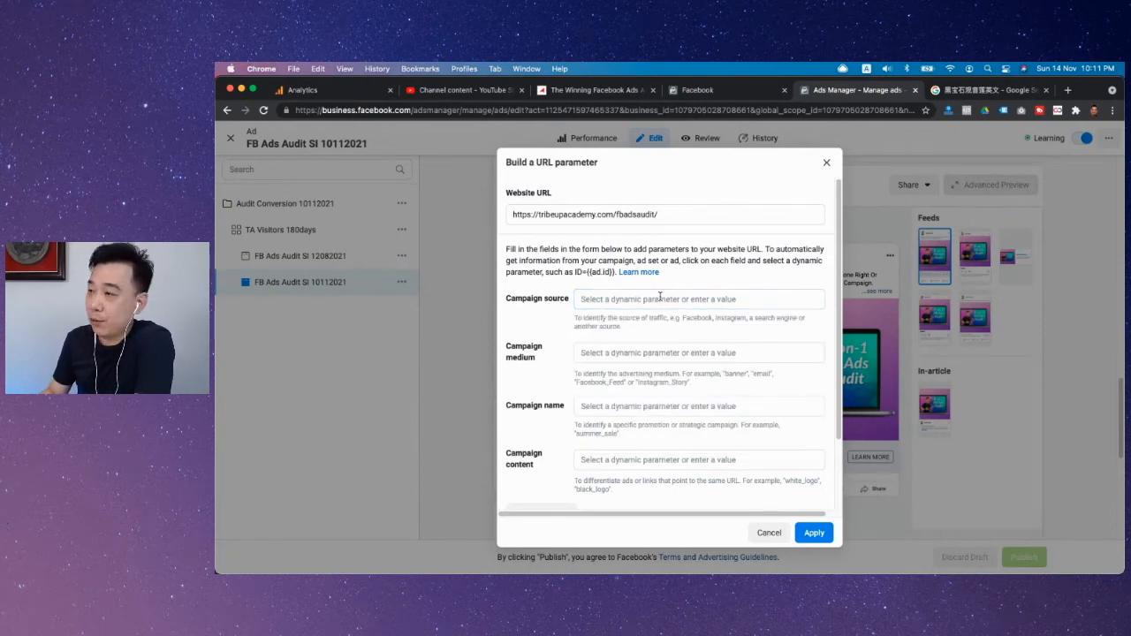
left_click(659, 299)
scroll(627, 373, "down", 1)
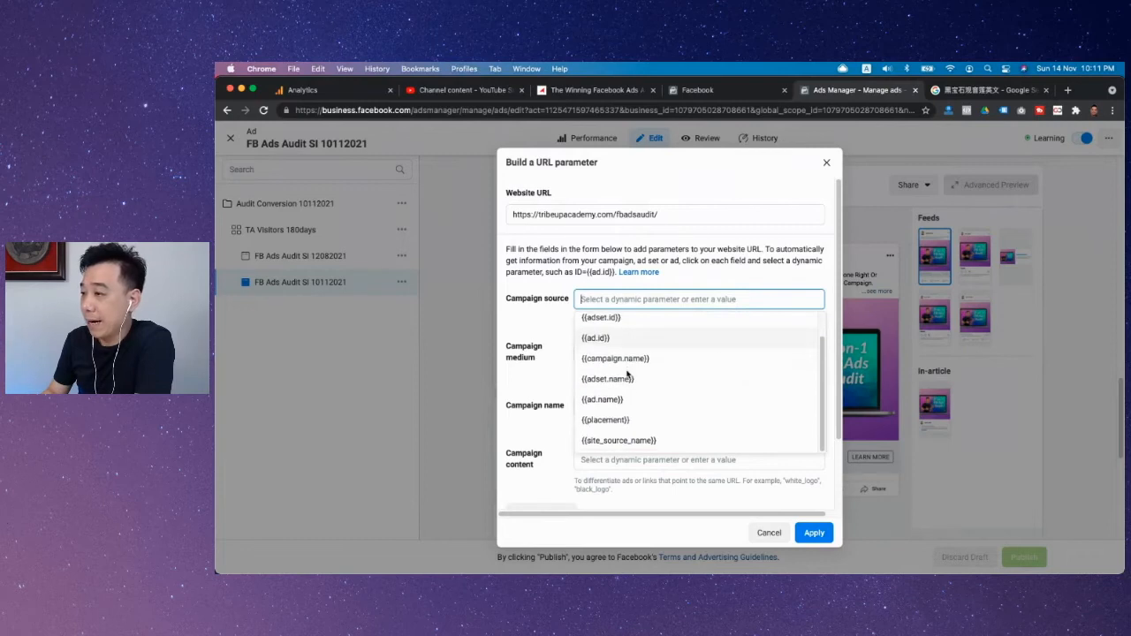
left_click(619, 422)
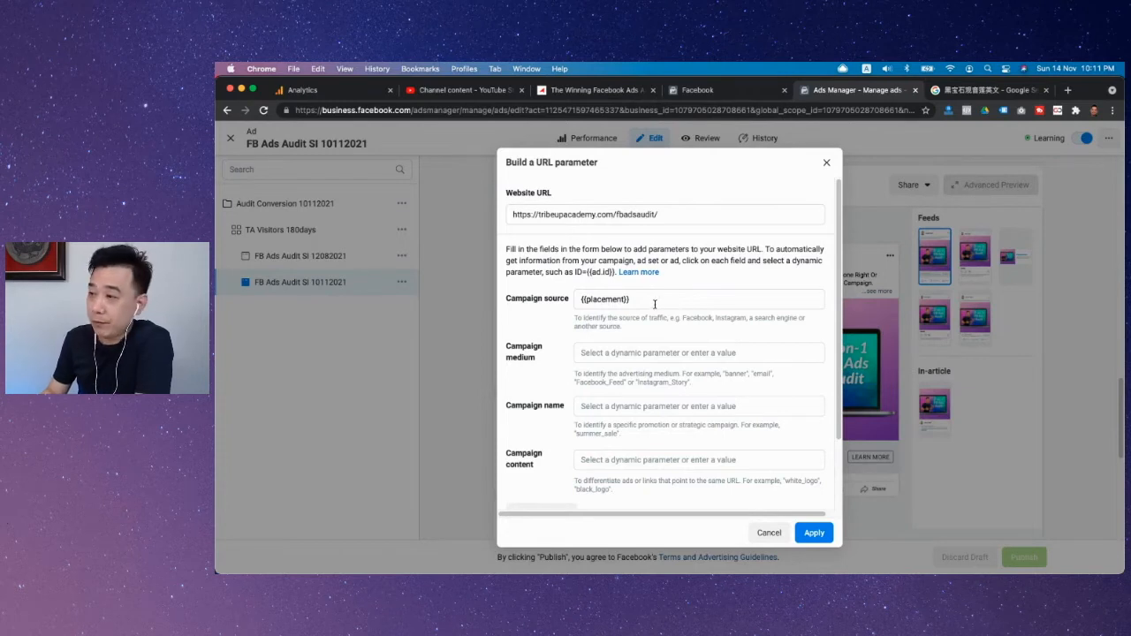
left_click_drag(573, 316, 647, 331)
left_click(638, 332)
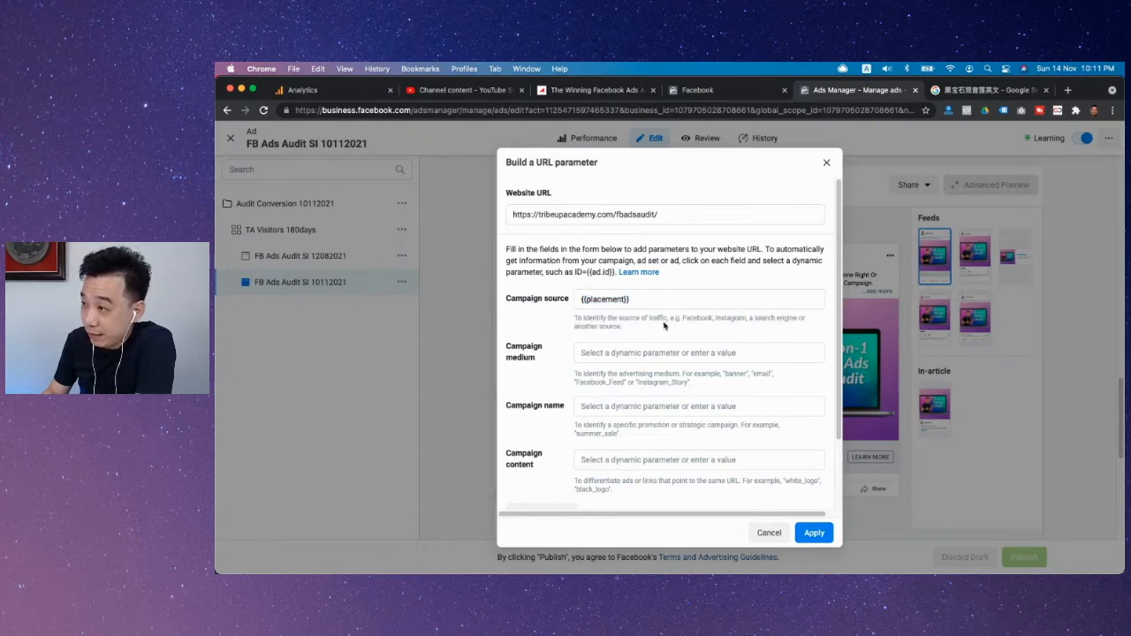
Step: Clear the campaign source and choose the dynamic parameter {{placement}} for it again
scroll(713, 326, "down", 1)
scroll(712, 326, "down", 2)
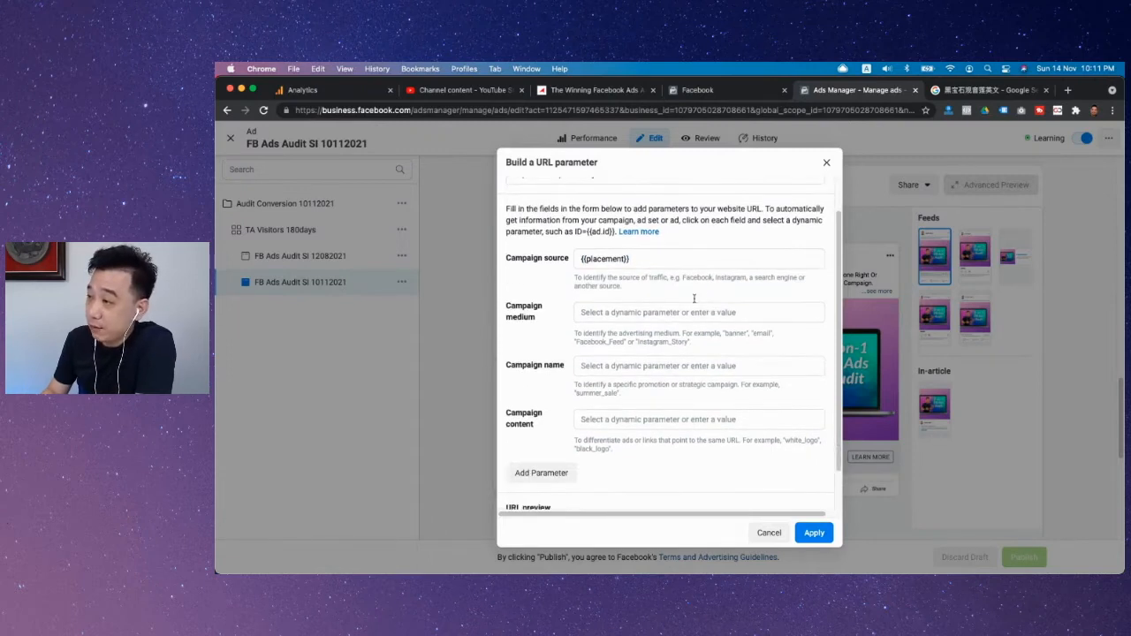
left_click(652, 260)
key("BackSpace")
key("BackSpace")
key("BackSpace")
key("BackSpace")
key("BackSpace")
key("BackSpace")
key("BackSpace")
key("BackSpace")
key("BackSpace")
key("BackSpace")
key("BackSpace")
key("BackSpace")
key("BackSpace")
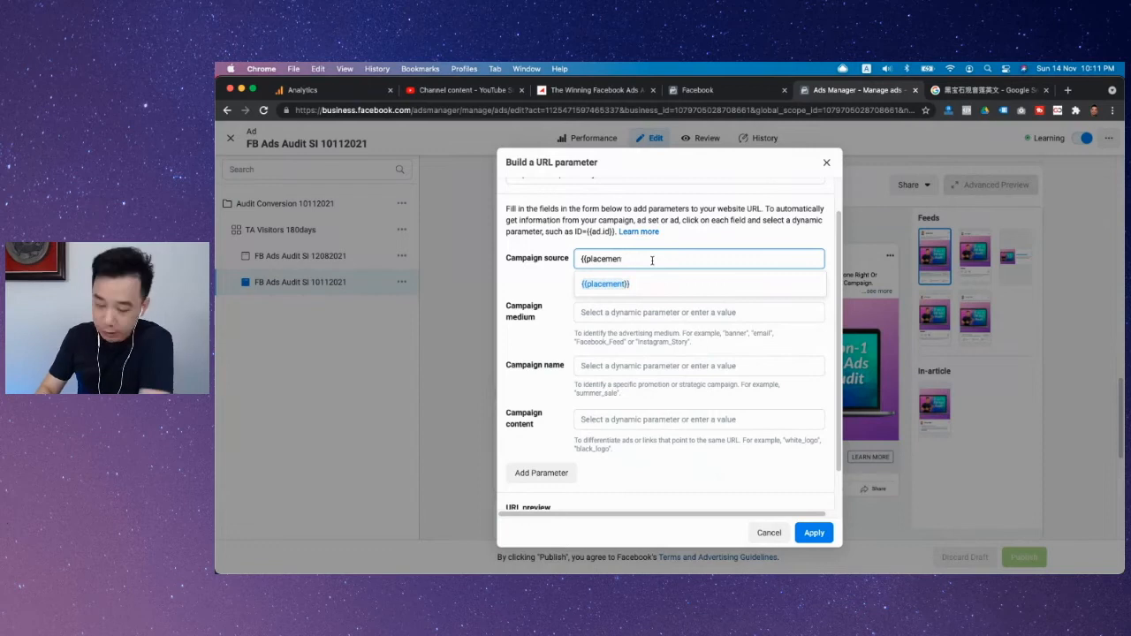
scroll(660, 311, "down", 2)
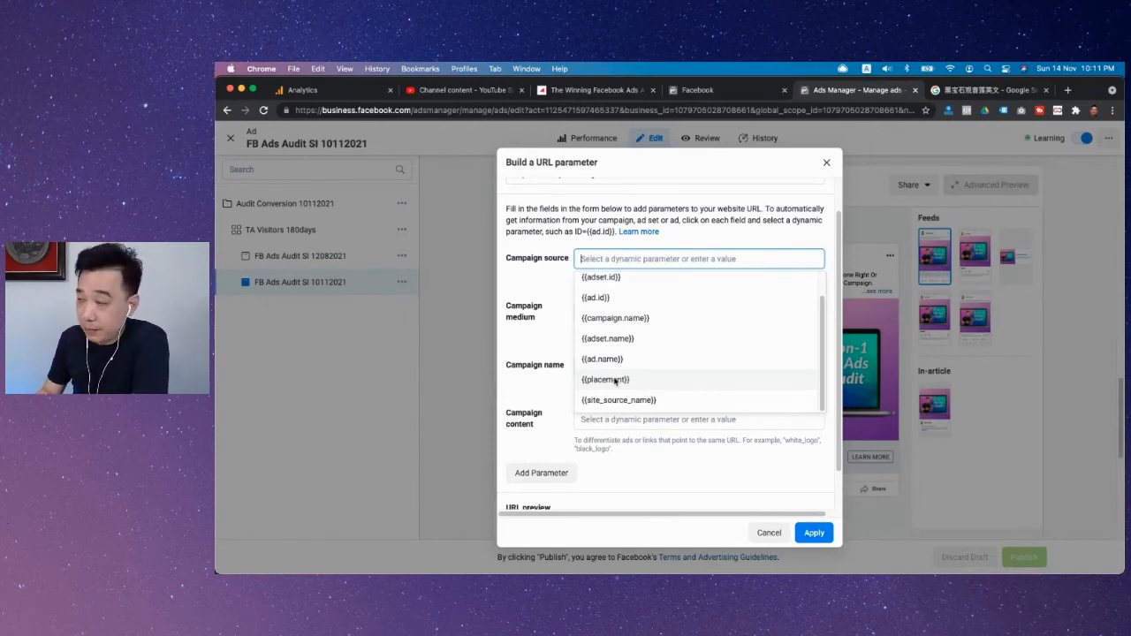
left_click(610, 381)
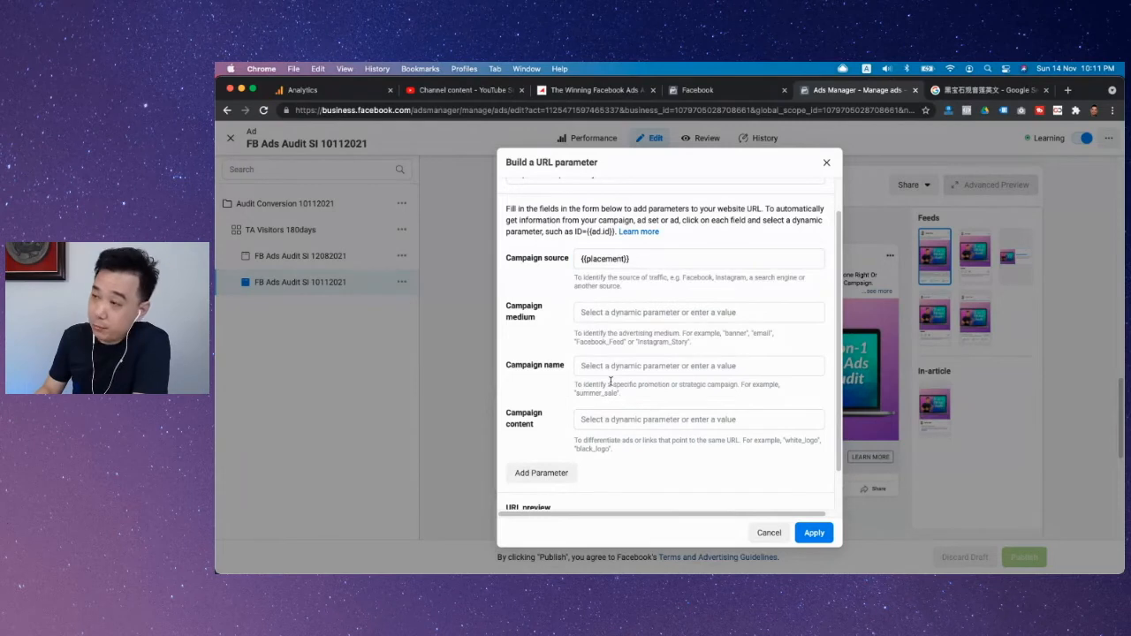
scroll(685, 287, "down", 1)
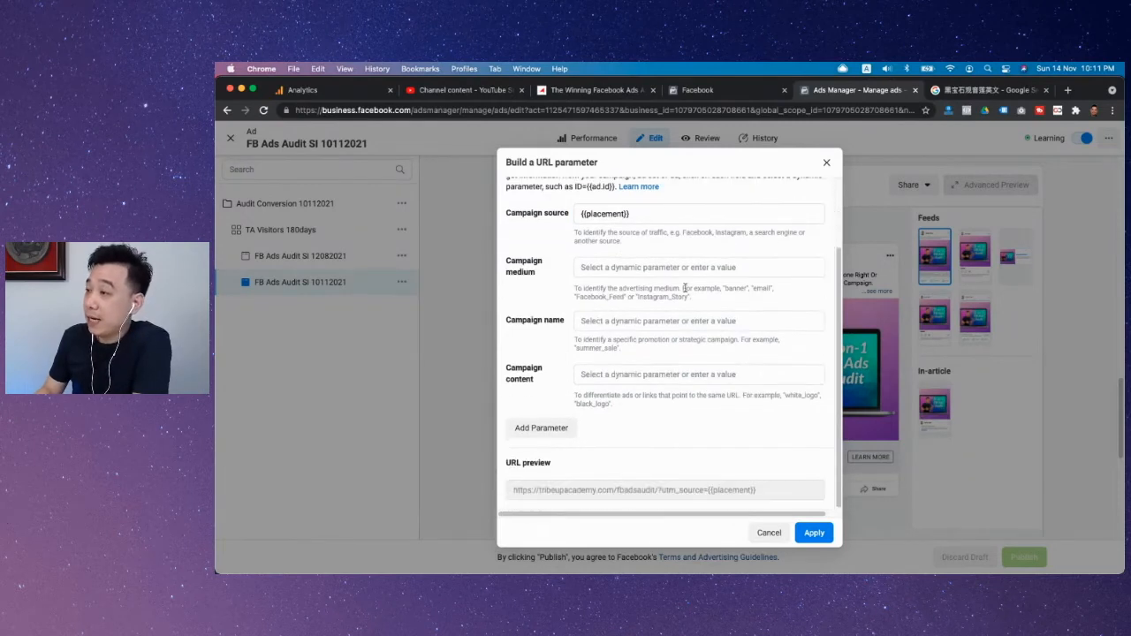
left_click(605, 268)
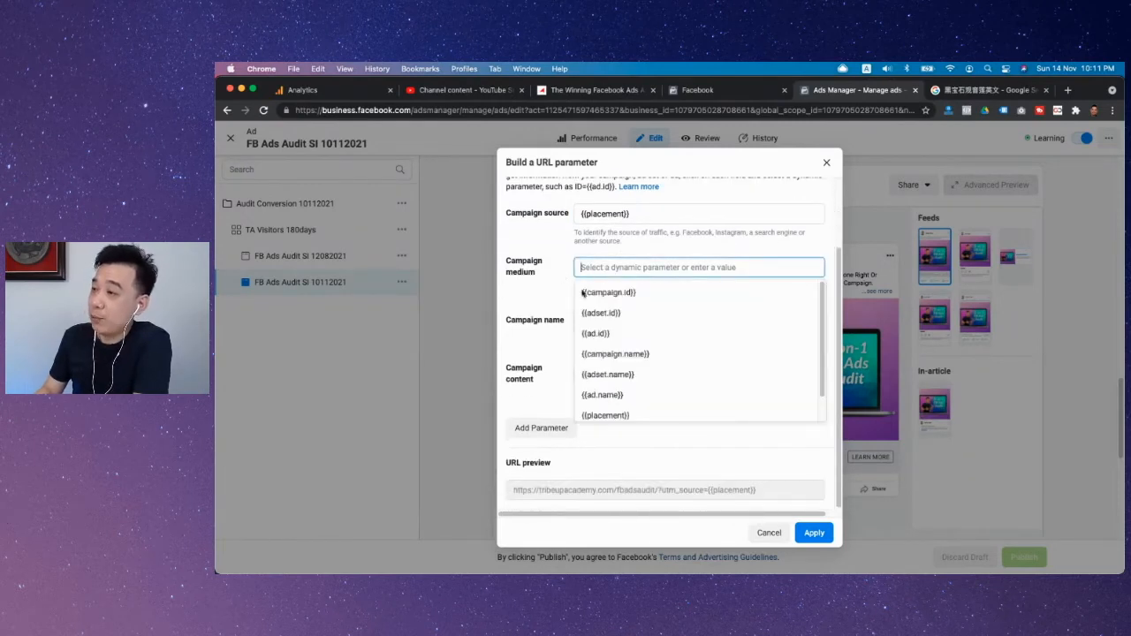
left_click(575, 288)
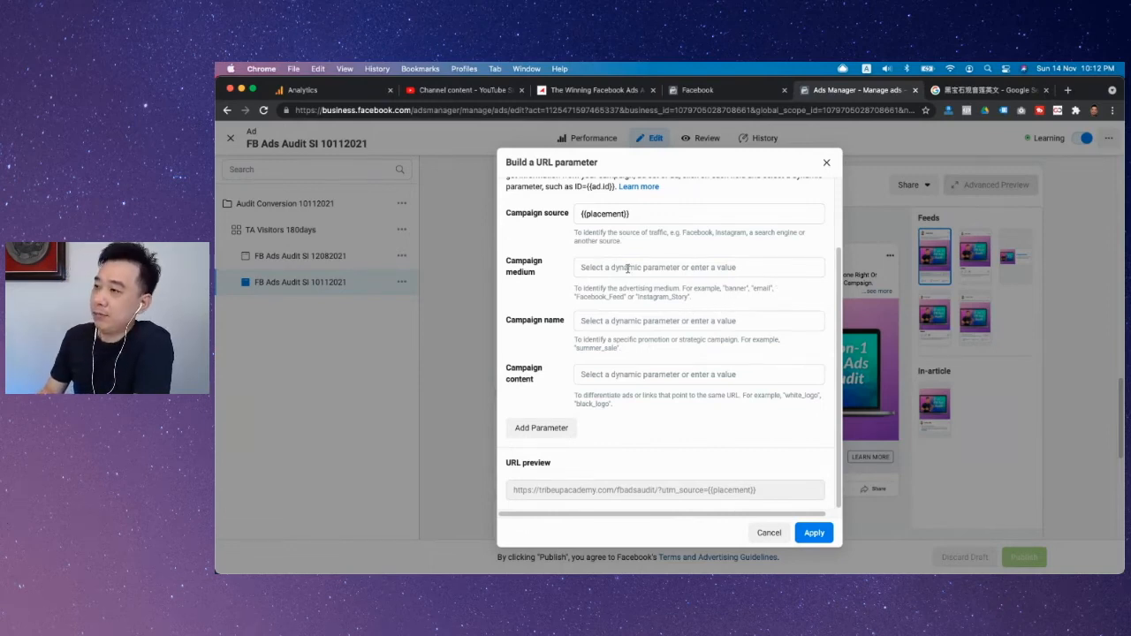
left_click(633, 267)
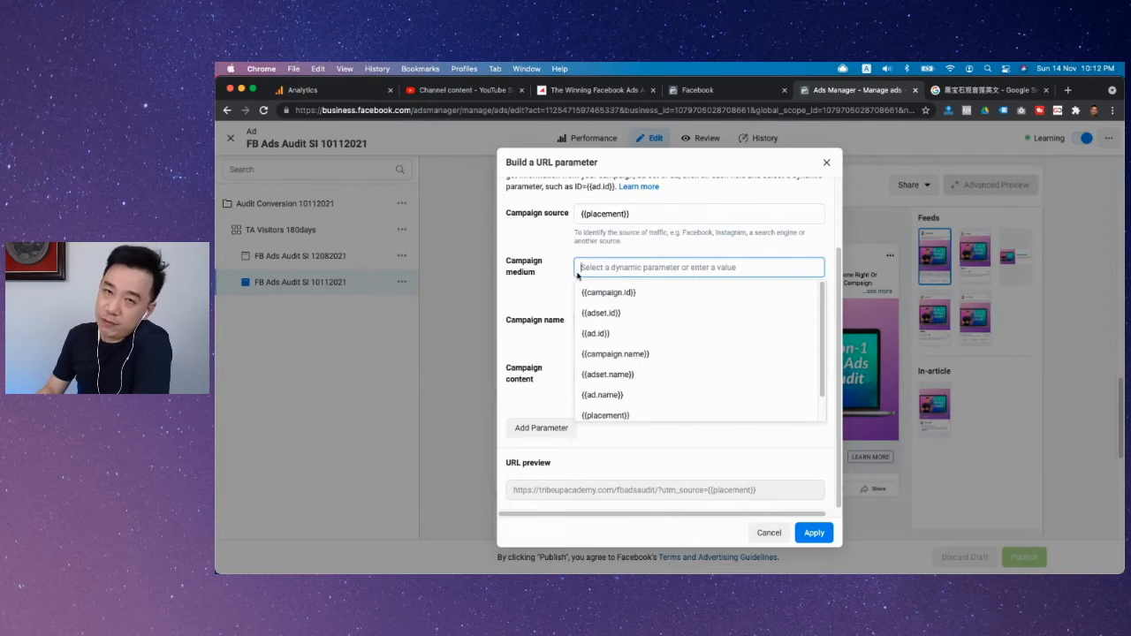
left_click(597, 255)
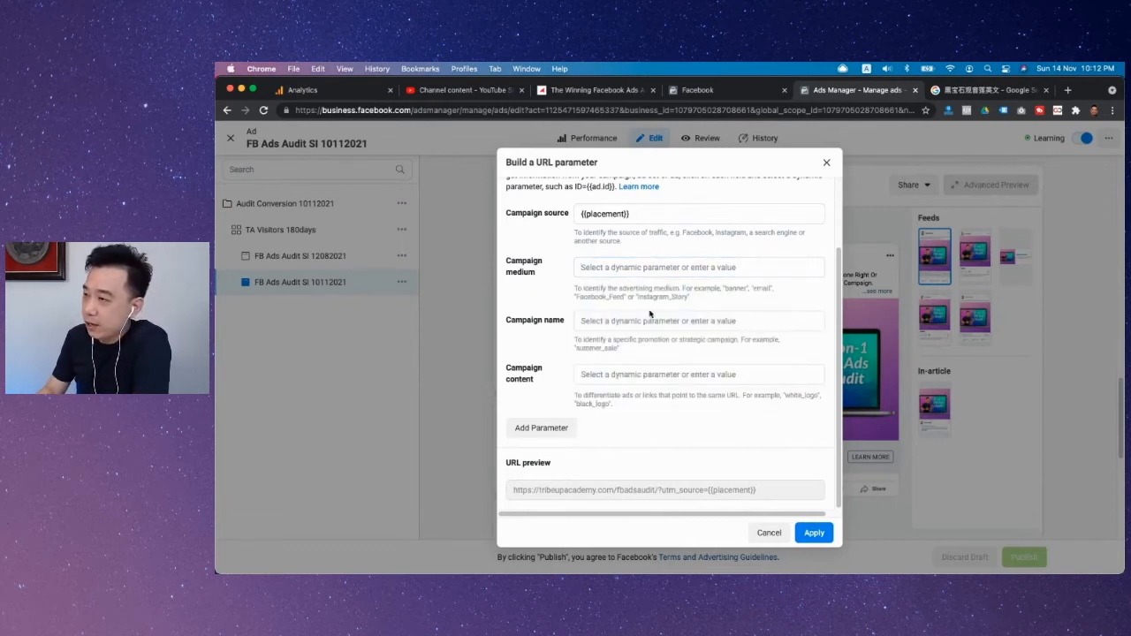
left_click(606, 324)
left_click(540, 347)
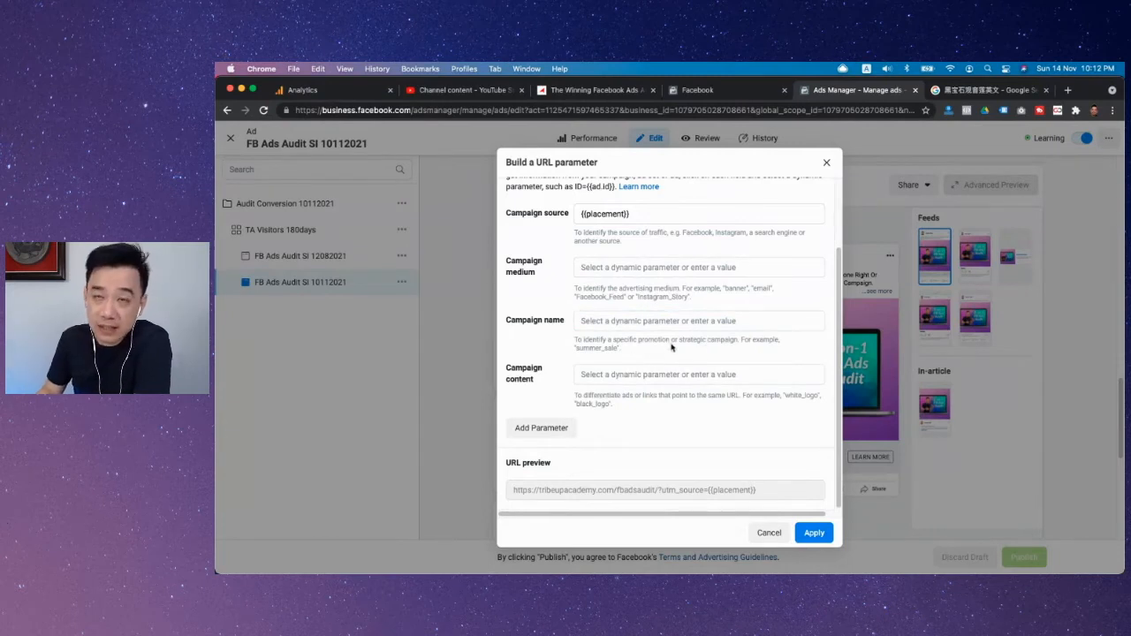
Step: Set the campaign content to the dynamic parameter {{ad.name}}
left_click(611, 375)
scroll(636, 461, "down", 2)
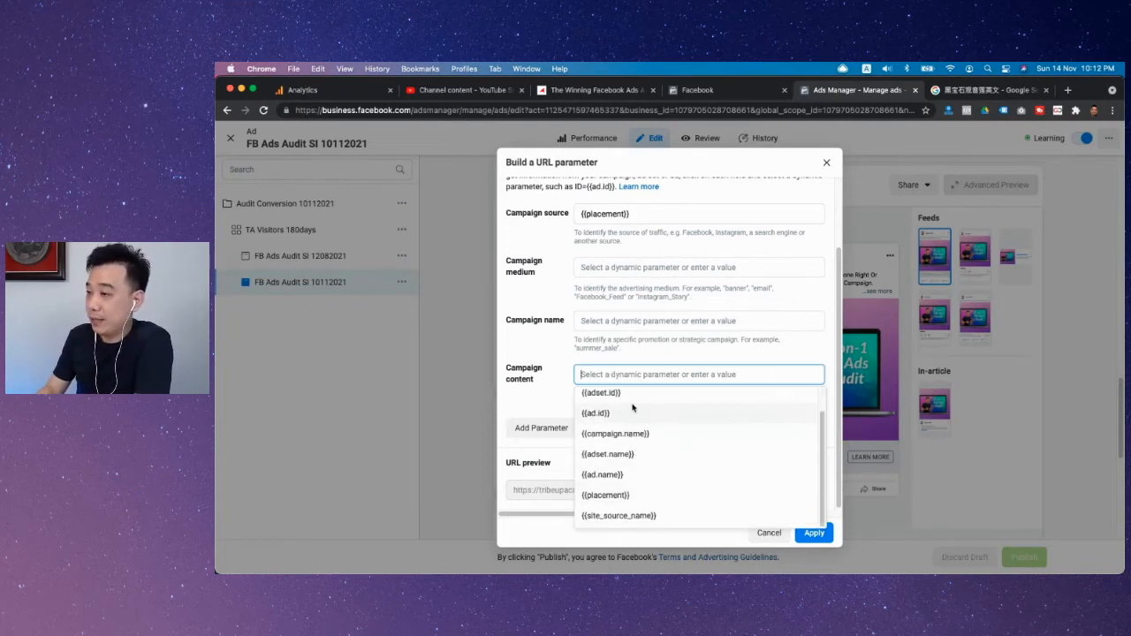
scroll(640, 419, "up", 1)
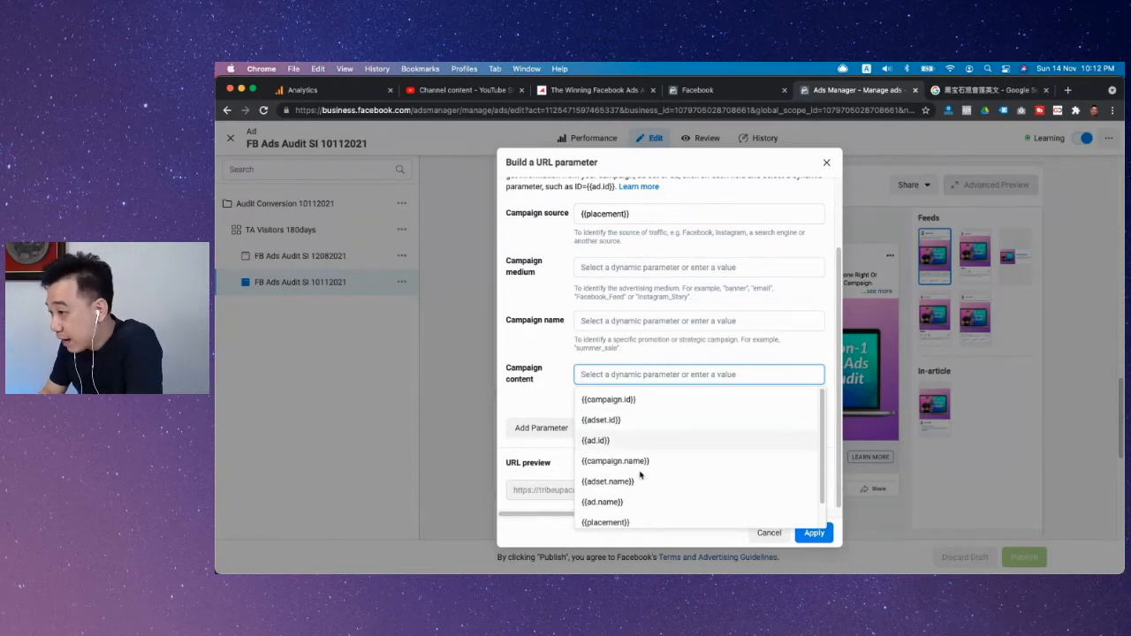
scroll(661, 459, "down", 1)
scroll(665, 466, "down", 1)
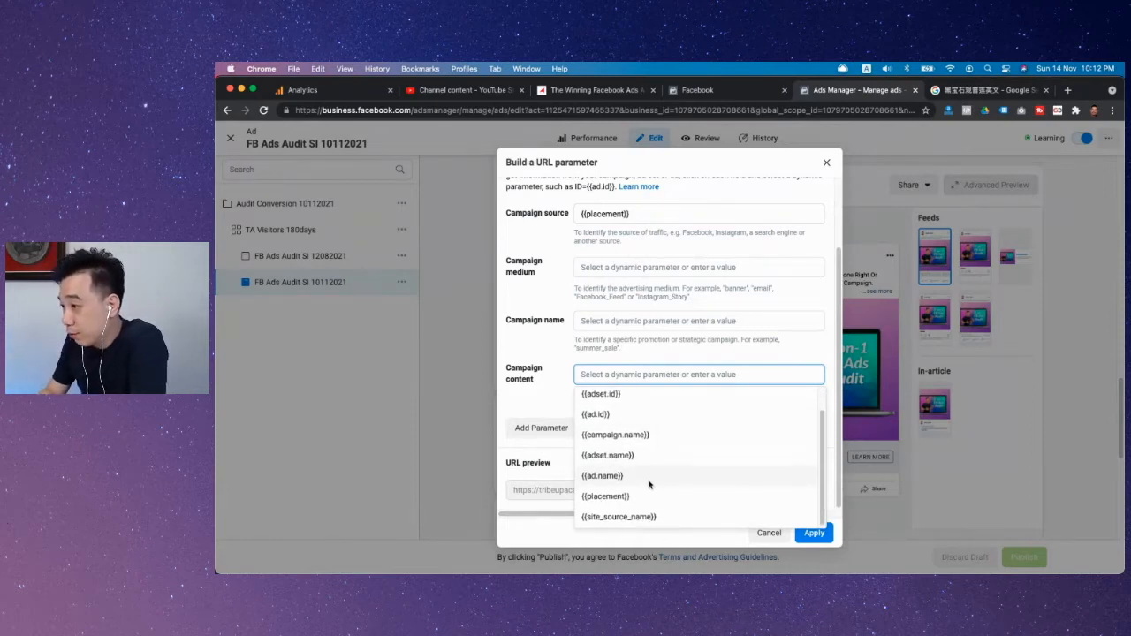
scroll(651, 478, "up", 1)
scroll(641, 463, "down", 1)
left_click(632, 489)
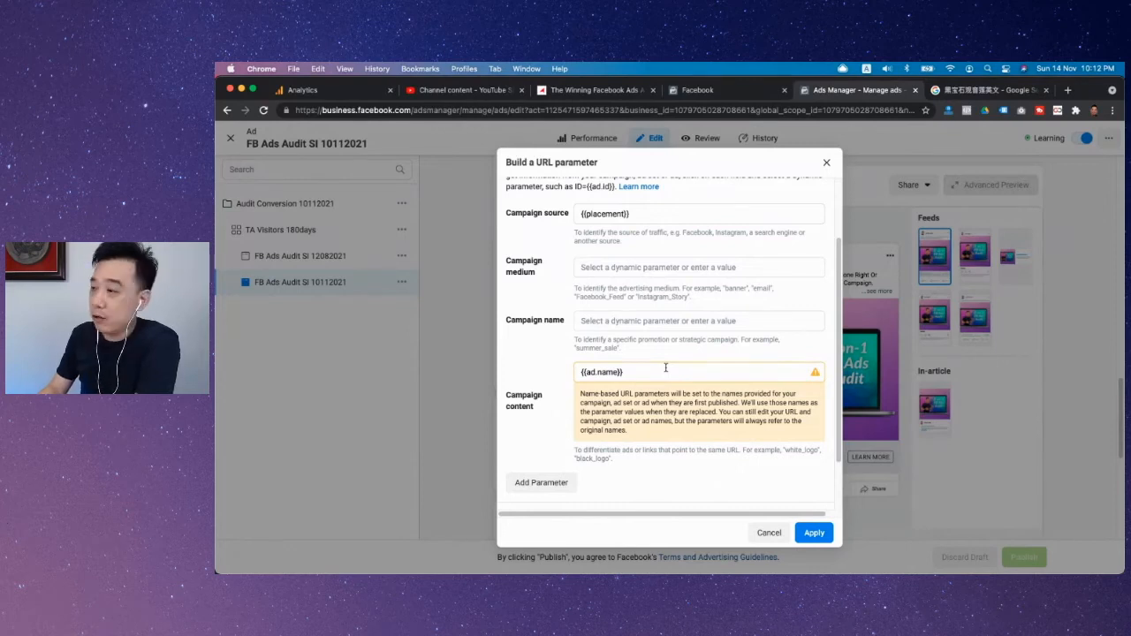
Step: Set the campaign medium to "Single Image" and apply the URL parameters to the ad's website URL
scroll(706, 323, "up", 2)
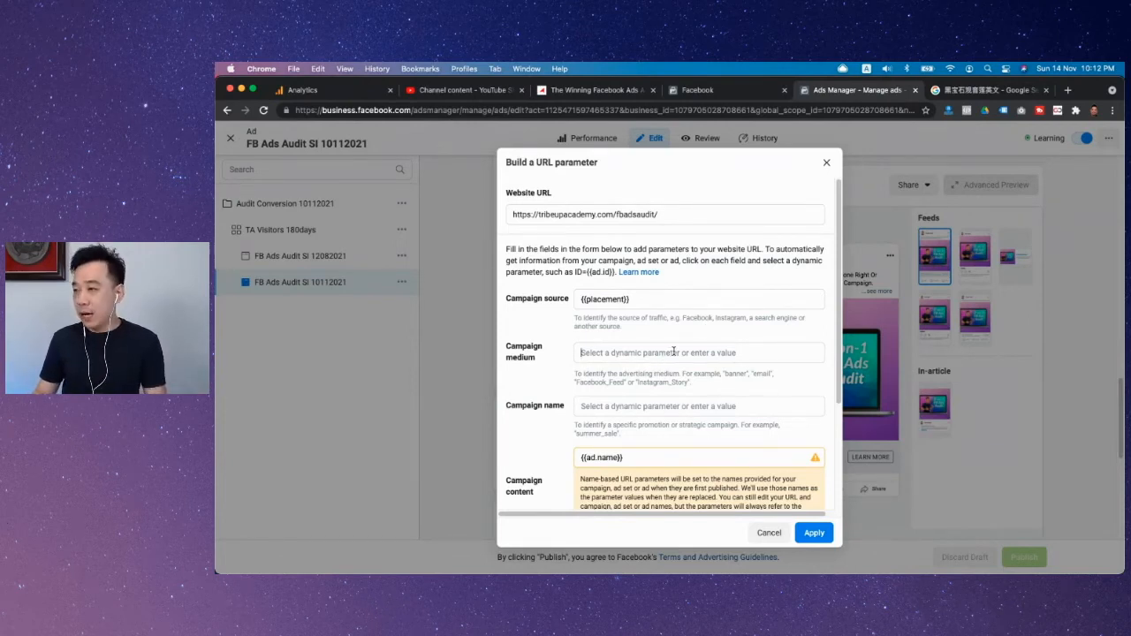
left_click(674, 351)
type("Sing")
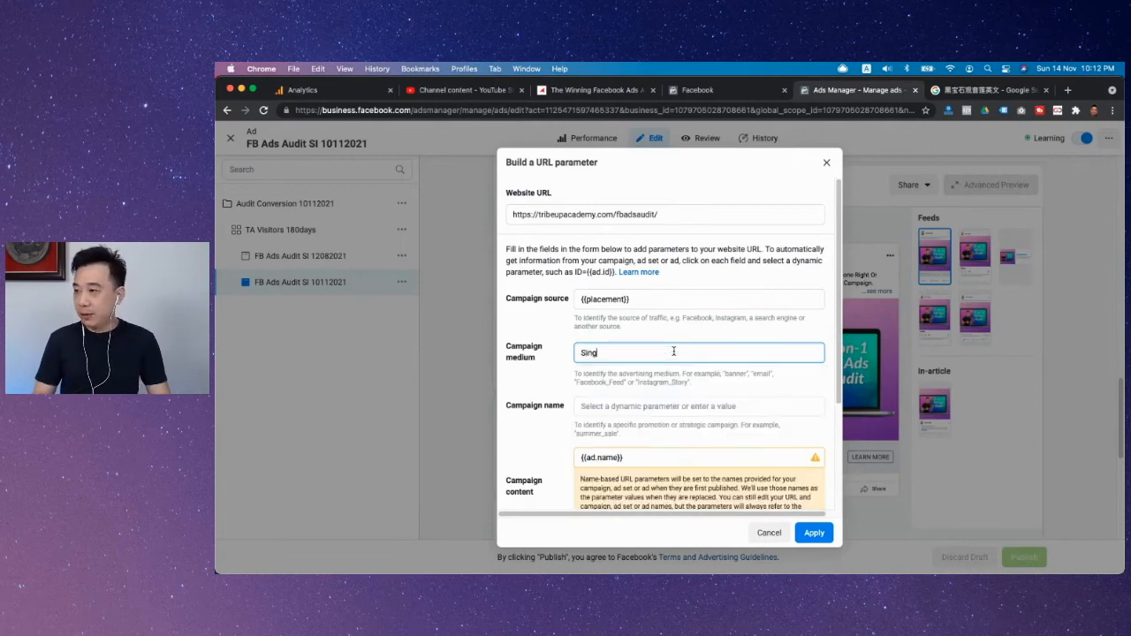
type("le Ima")
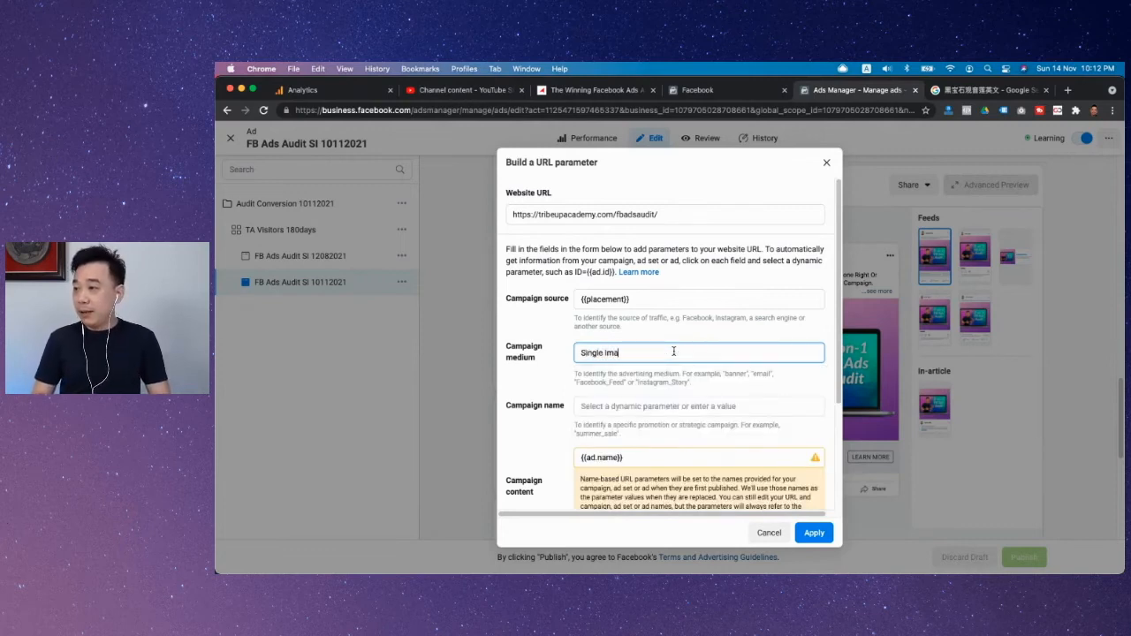
type("h")
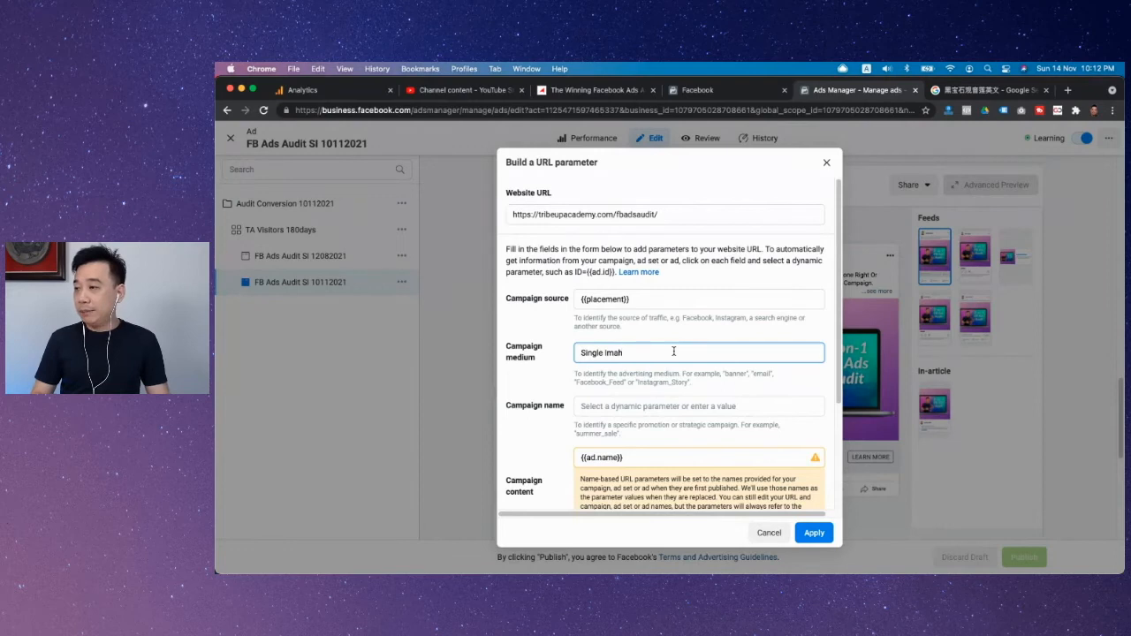
key("BackSpace")
type("ge")
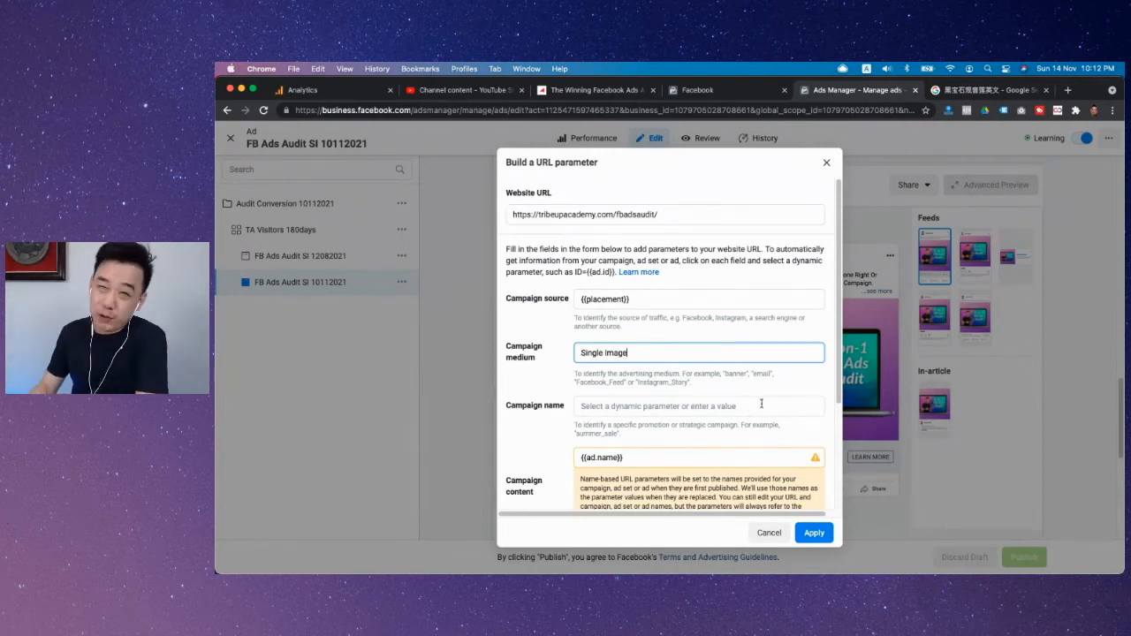
scroll(778, 398, "down", 3)
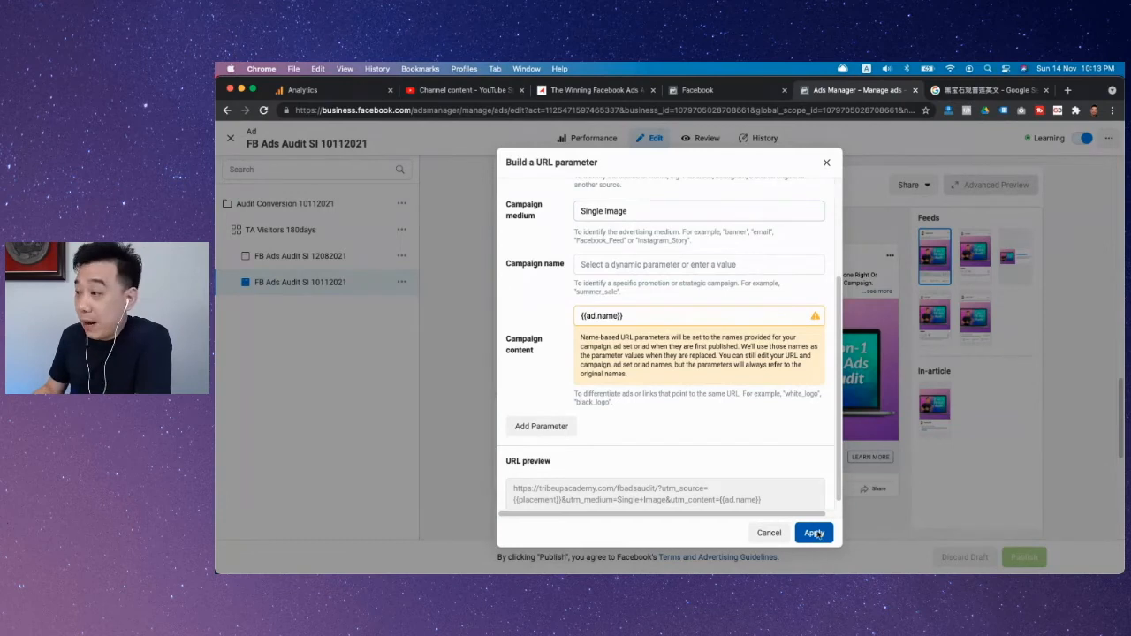
left_click(817, 533)
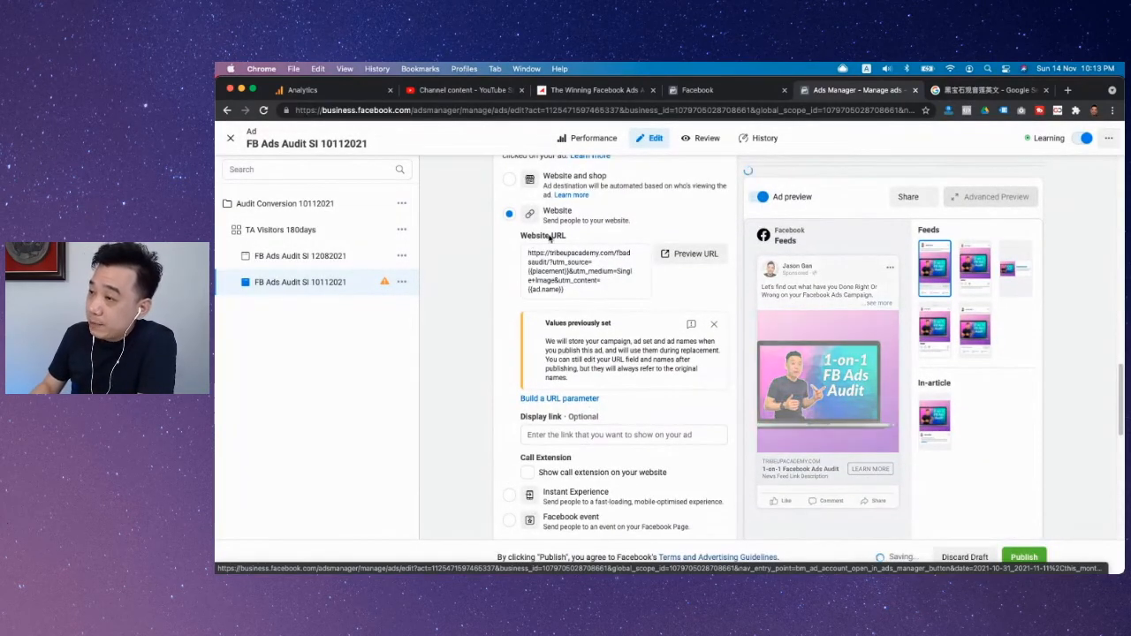
Step: Select the UTM parameter string in the ad's website URL, from the question mark to the end
left_click(573, 287)
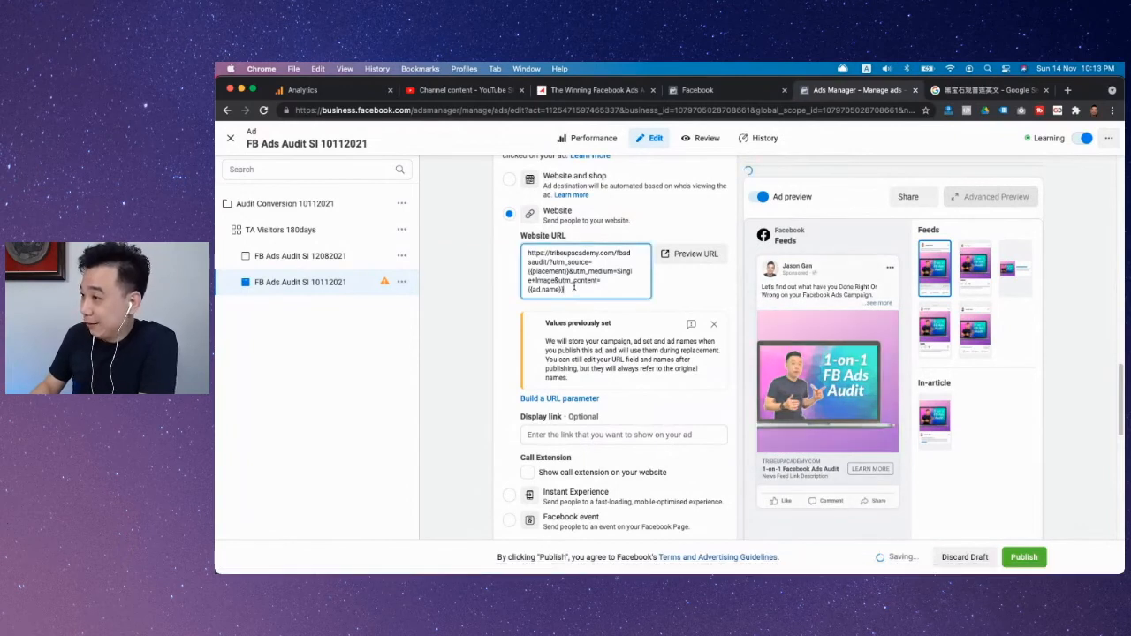
left_click(553, 262)
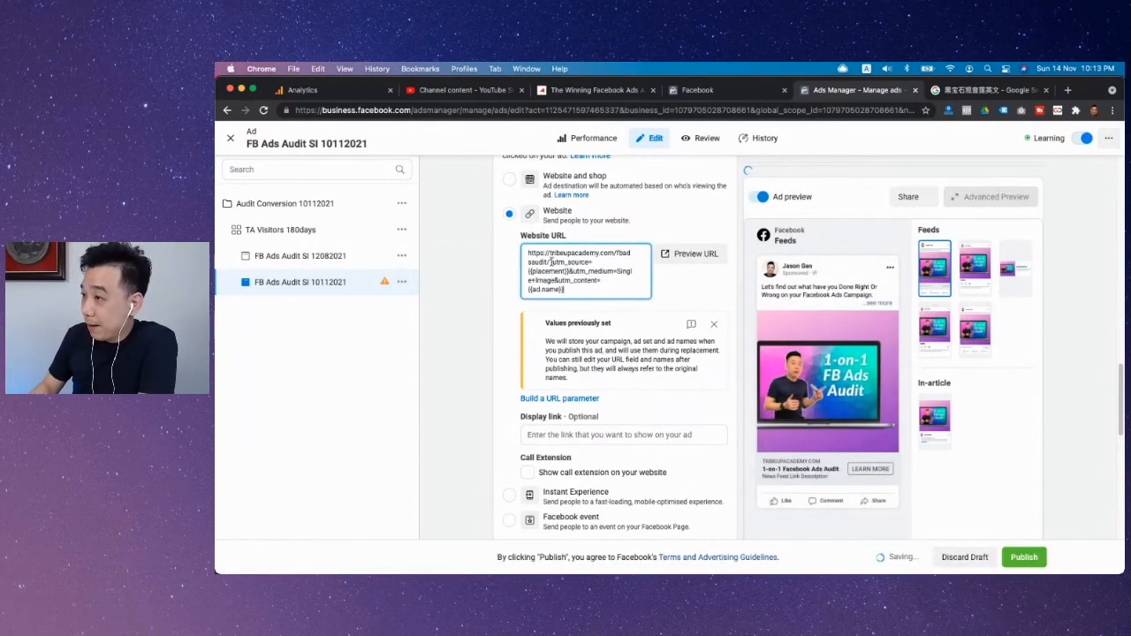
key("Left")
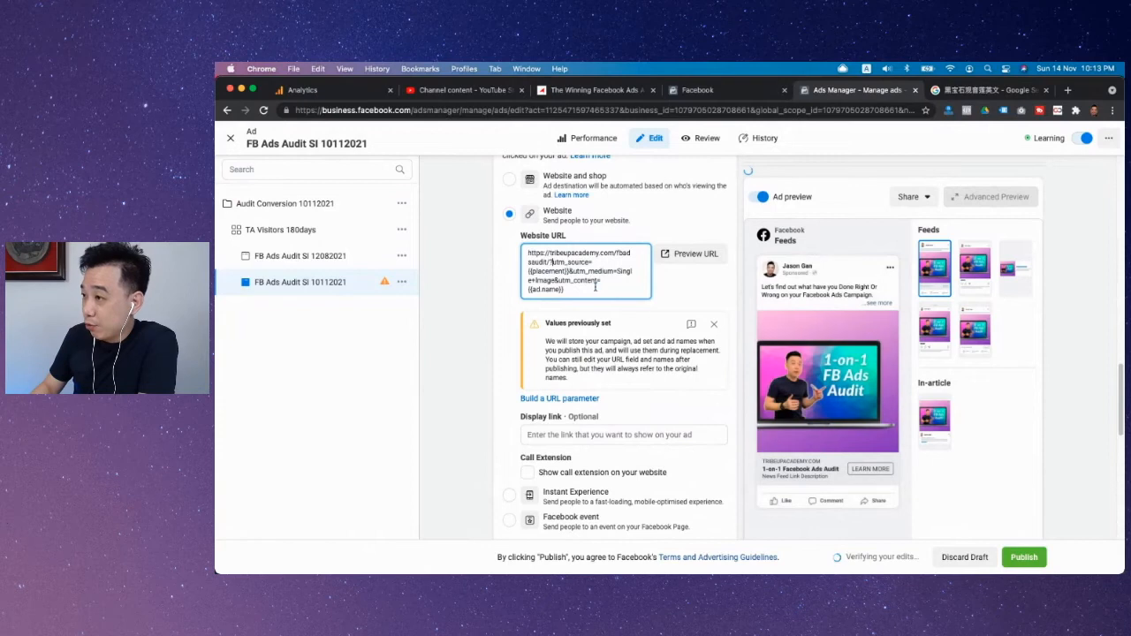
key("shift+super+Down")
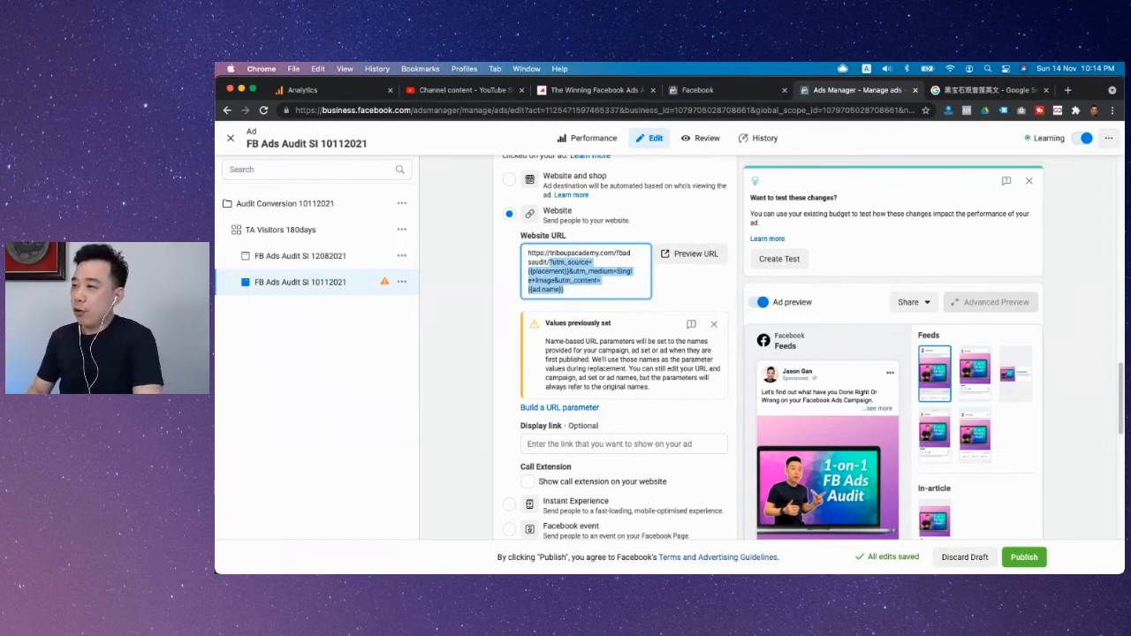
Step: Select the {{placement}} value of utm_source in the ad's website URL
left_click(575, 302)
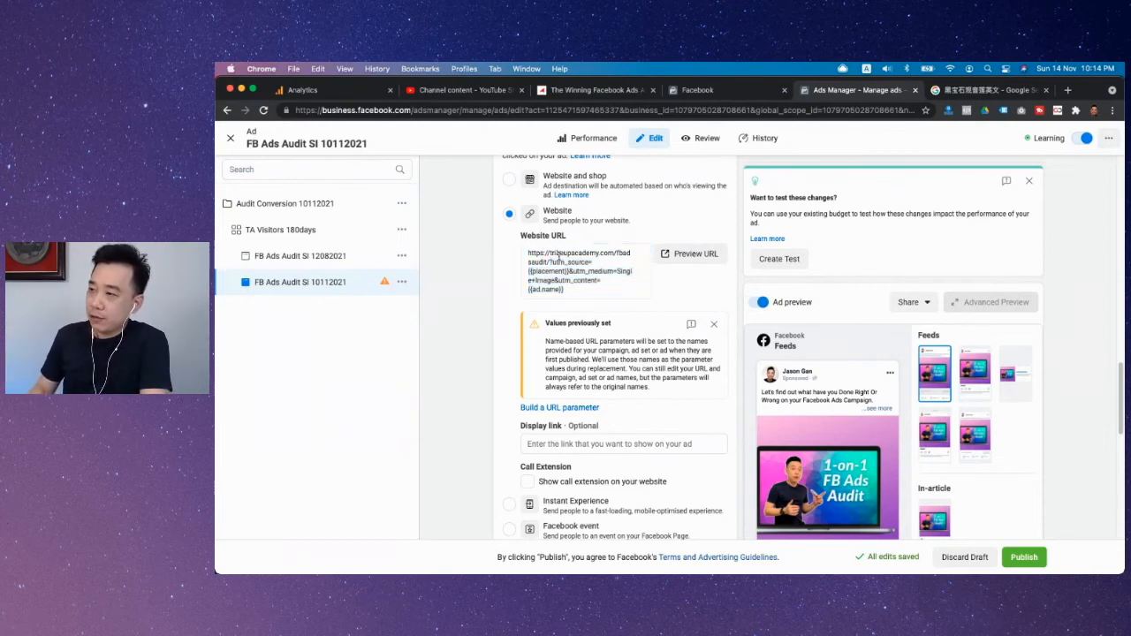
left_click_drag(567, 270, 521, 273)
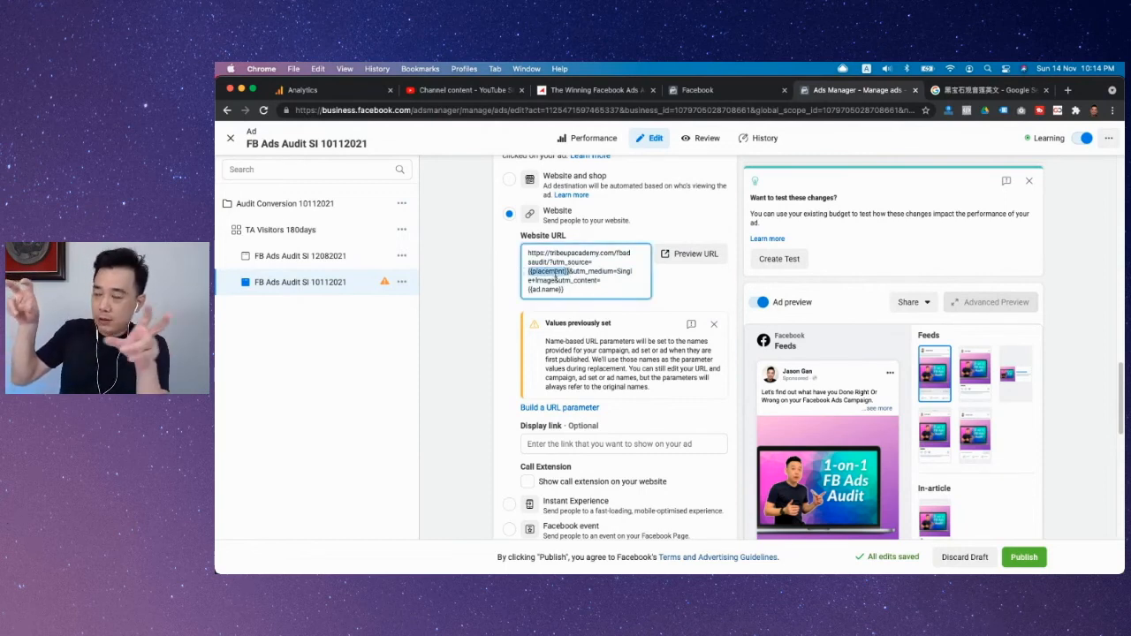
Step: Append 5 to the end of the ad's website URL, directly after {{ad.name}}, and leave the field
left_click(591, 292)
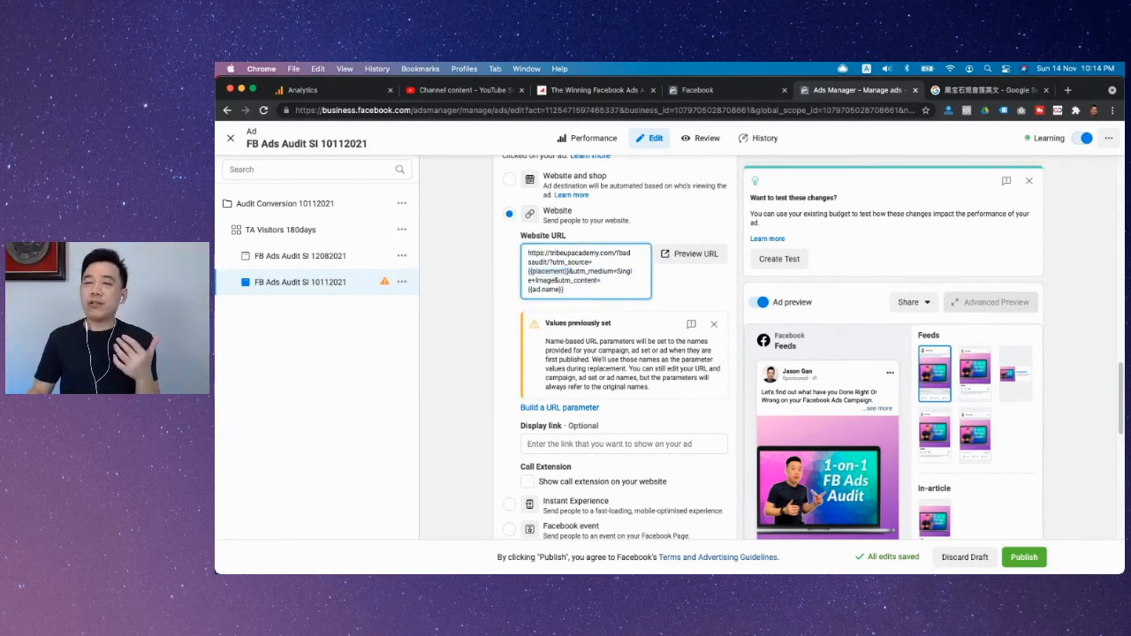
type("&")
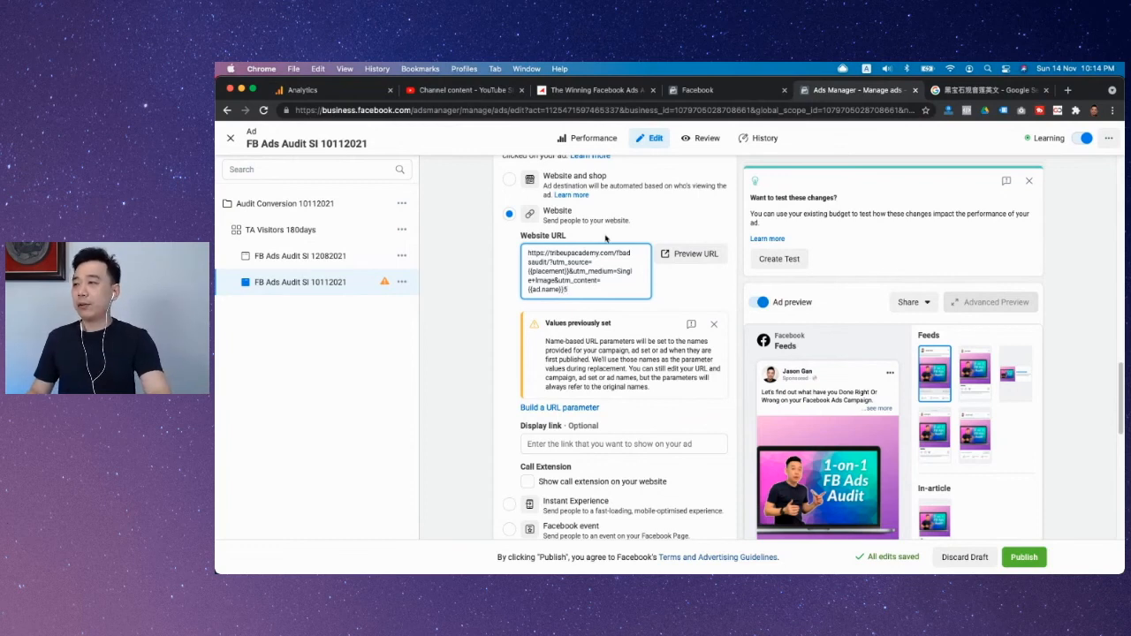
left_click(473, 249)
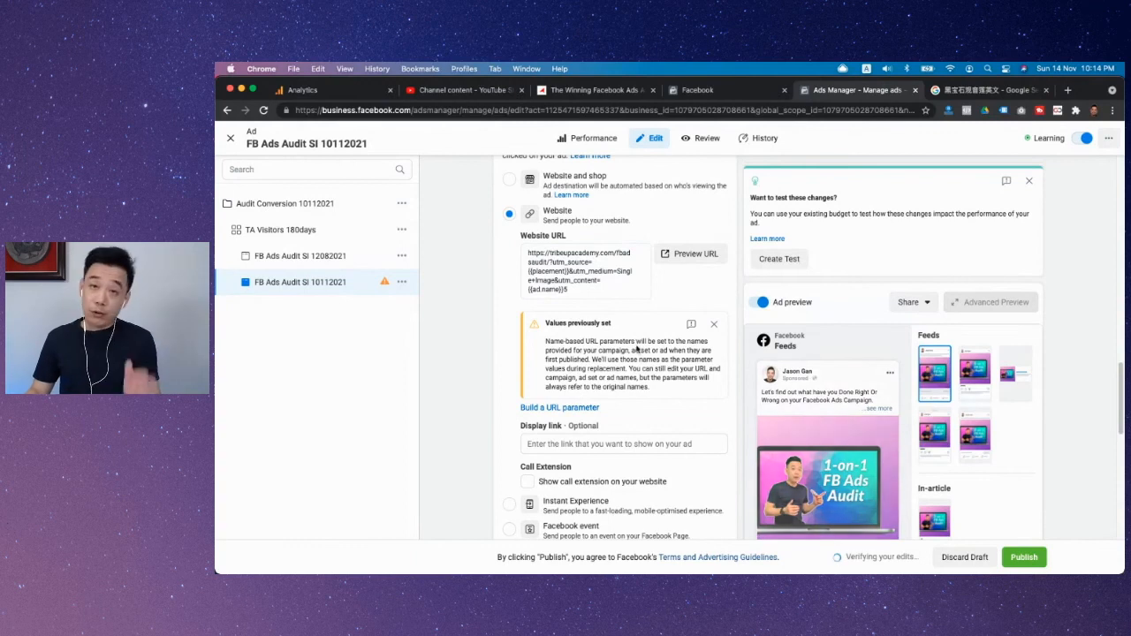
scroll(457, 415, "down", 1)
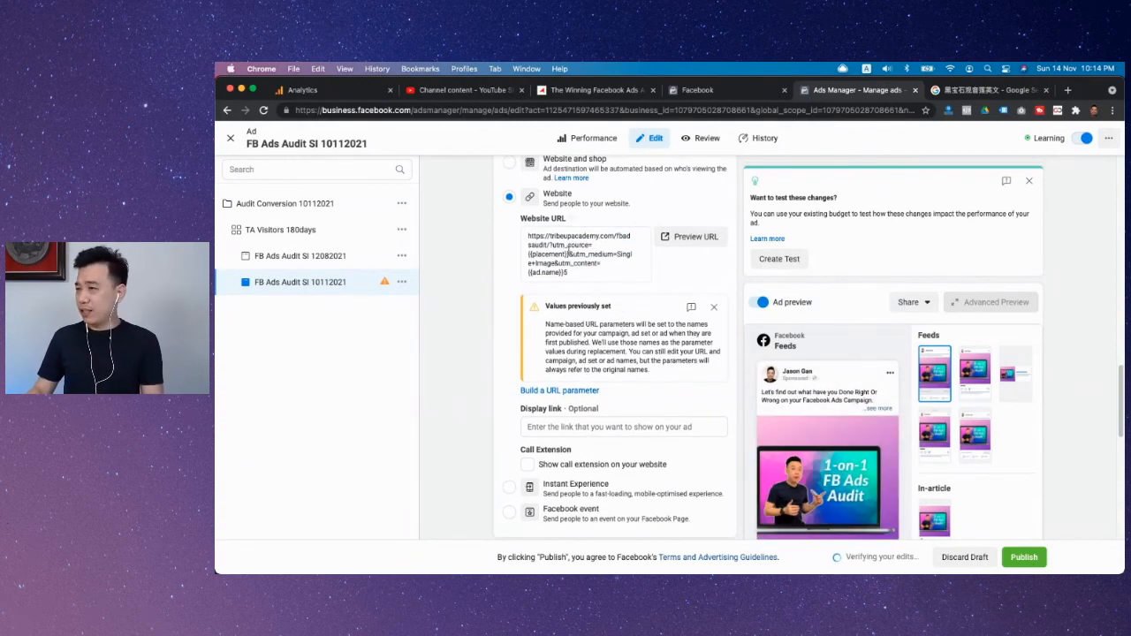
scroll(617, 393, "down", 8)
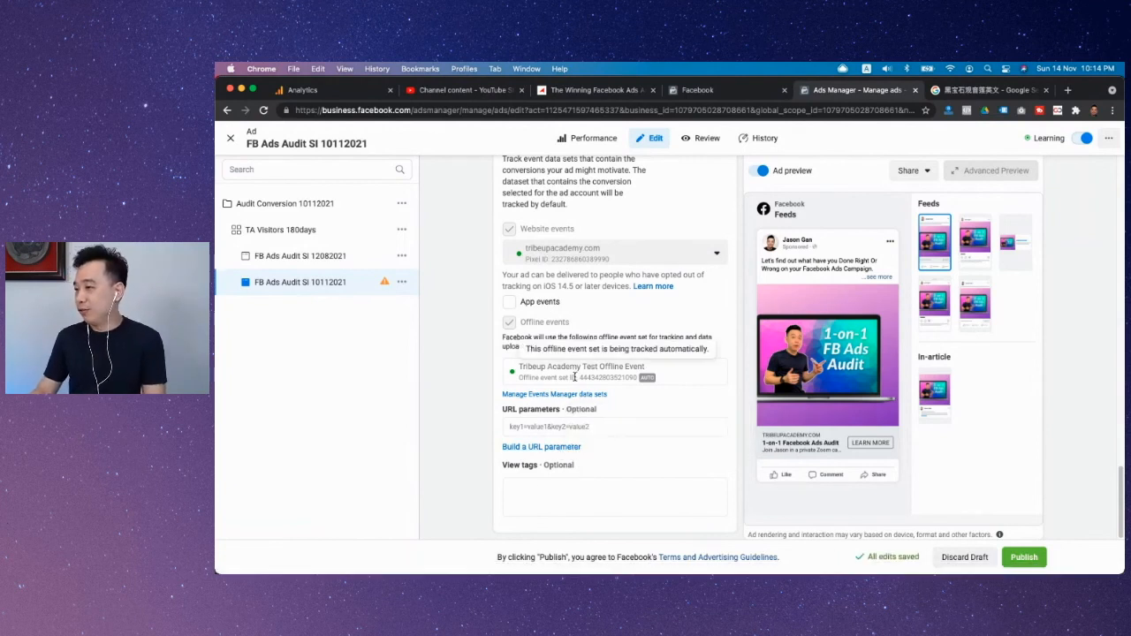
scroll(601, 354, "up", 4)
scroll(602, 352, "up", 8)
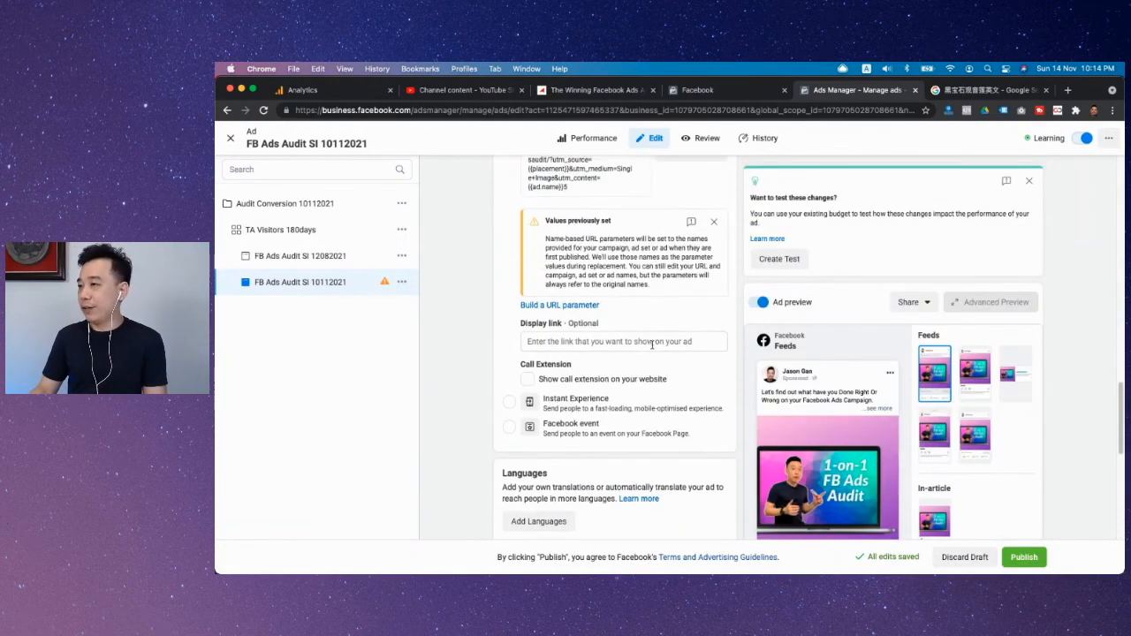